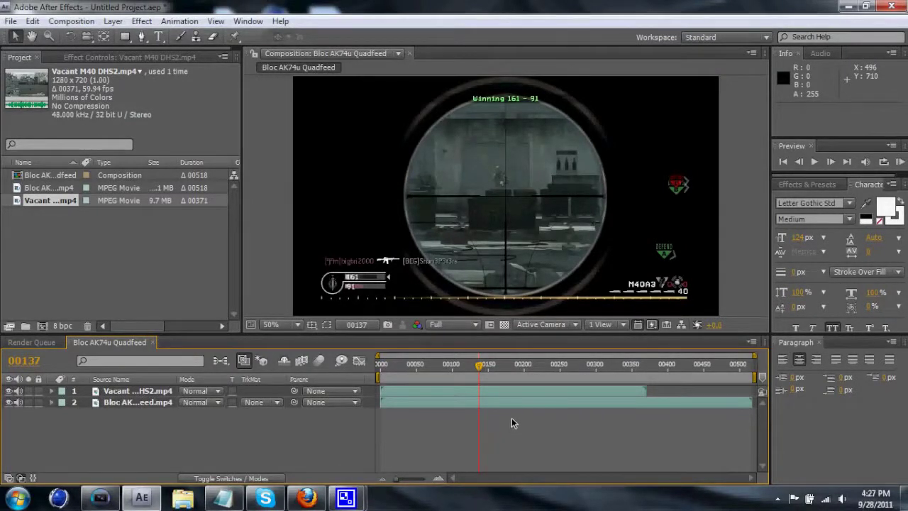
- Toggle the Vacant M40 scope layer's visibility to compare, leaving it hidden over the AK74u gameplay
click(154, 396)
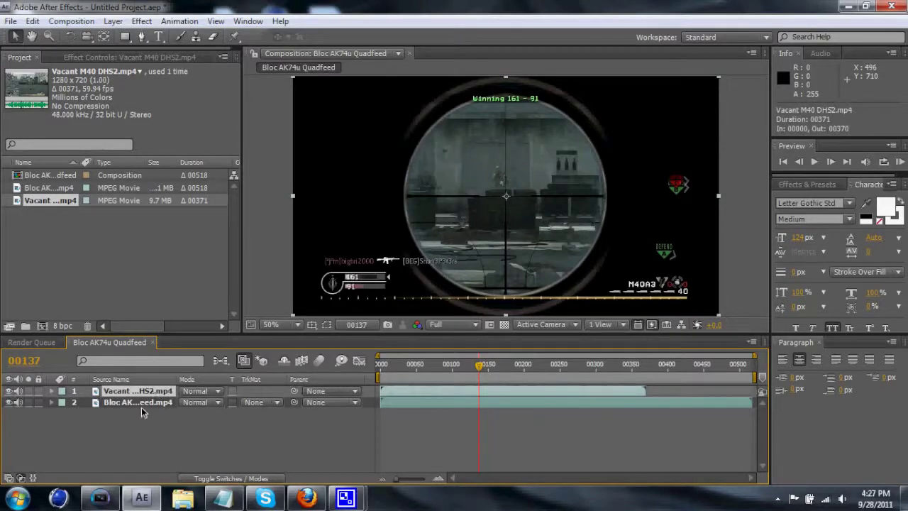
click(142, 402)
click(7, 390)
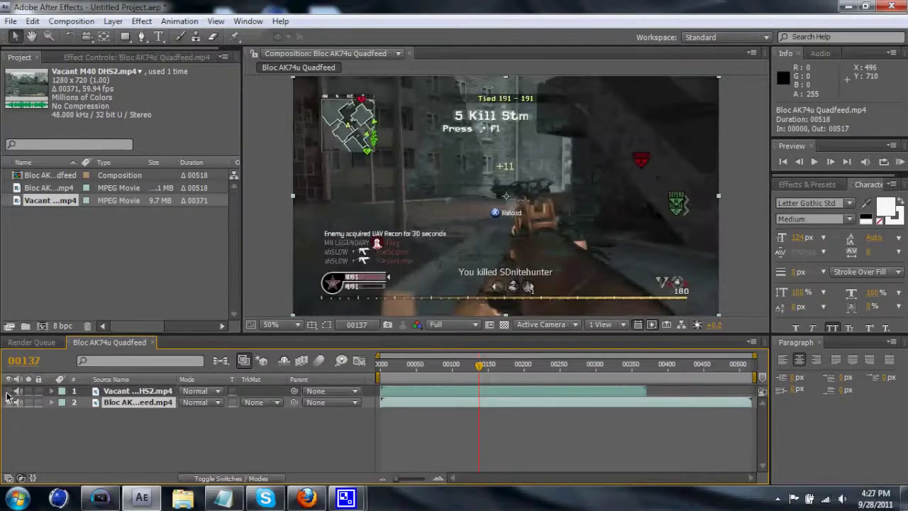
click(10, 391)
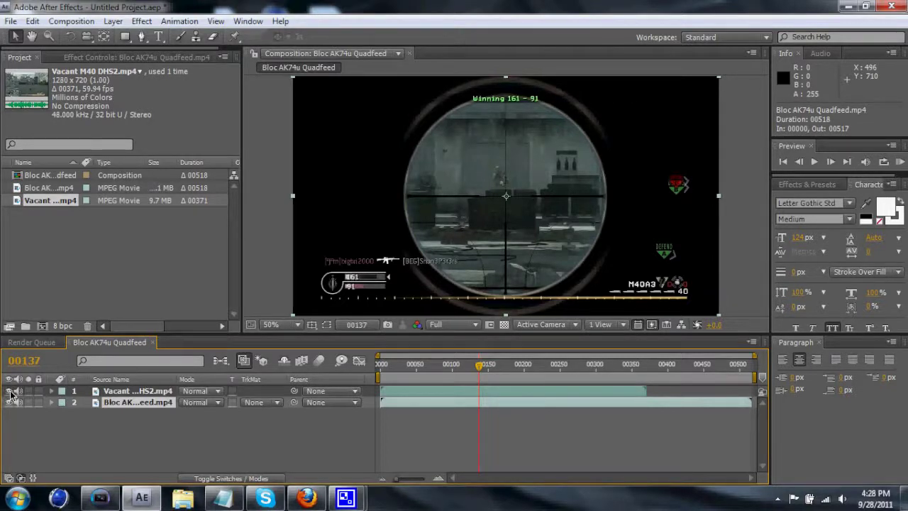
click(137, 393)
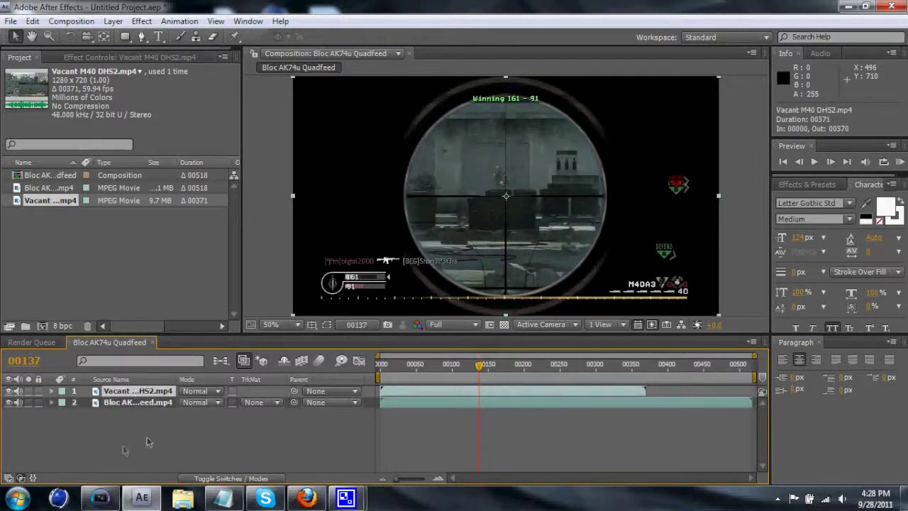
click(10, 390)
- Apply Time > Freeze Frame to the AK74u clip at the current frame
right_click(480, 406)
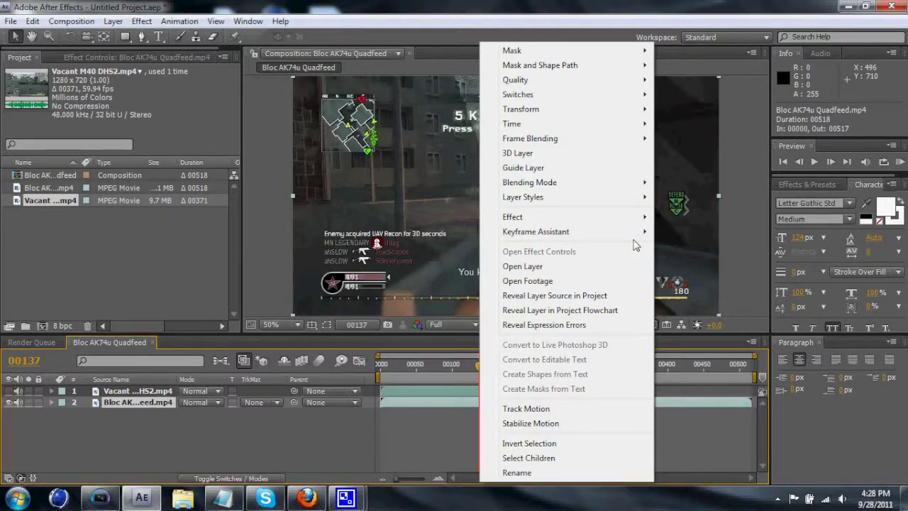
mouse_move(587, 144)
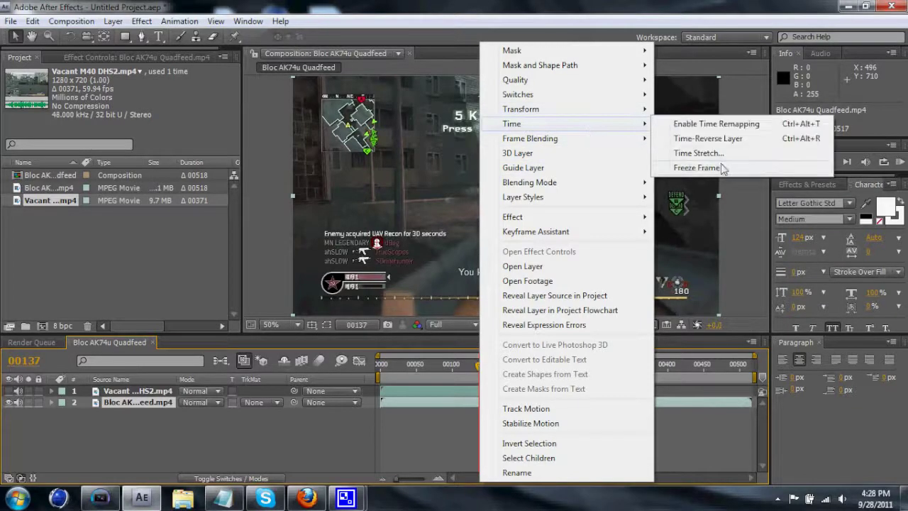
click(696, 168)
- Freeze the Vacant M40 scope layer at frame 00137 with a Time Remap hold
click(465, 394)
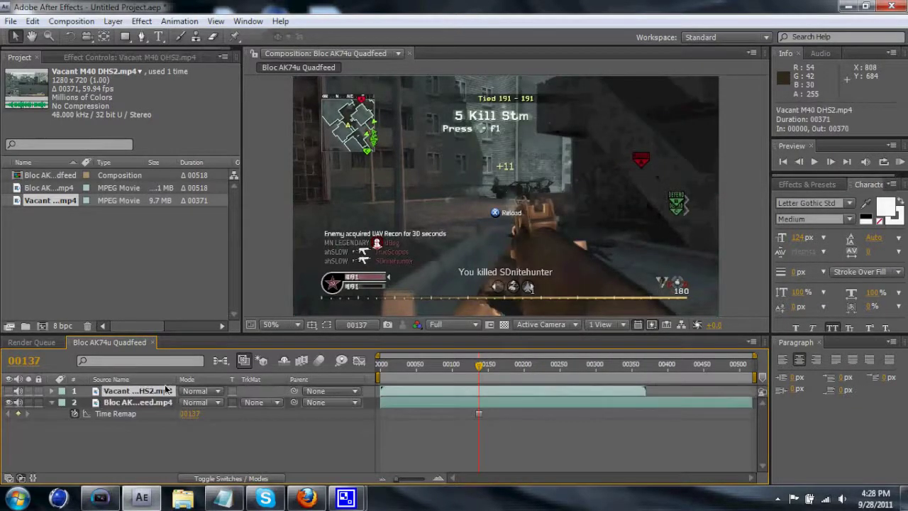
right_click(469, 398)
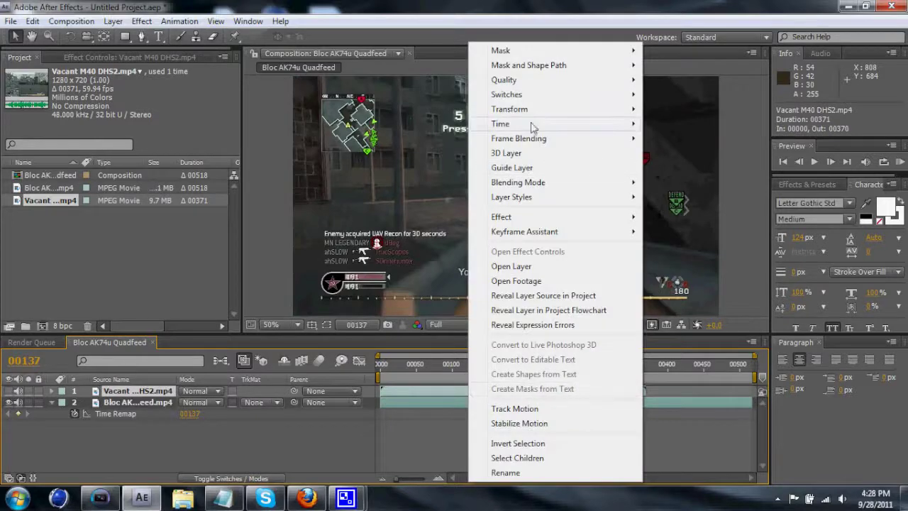
mouse_move(581, 123)
click(711, 168)
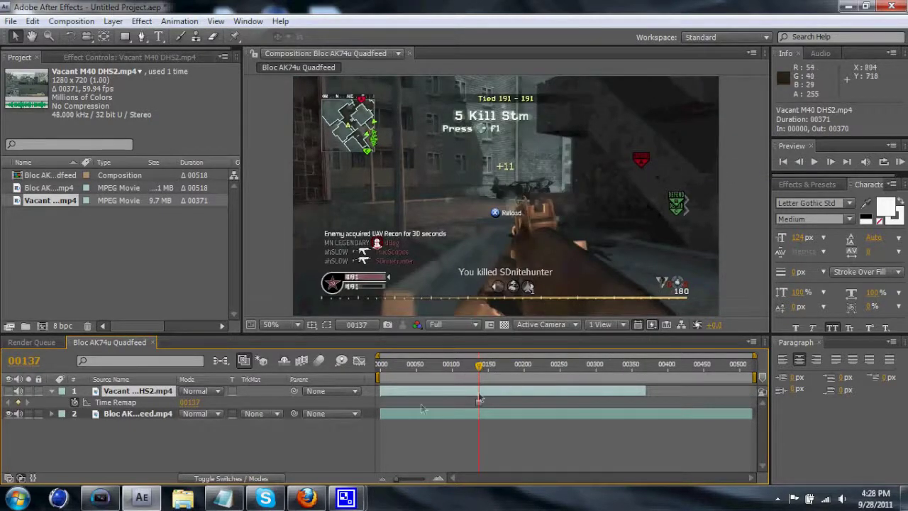
click(63, 434)
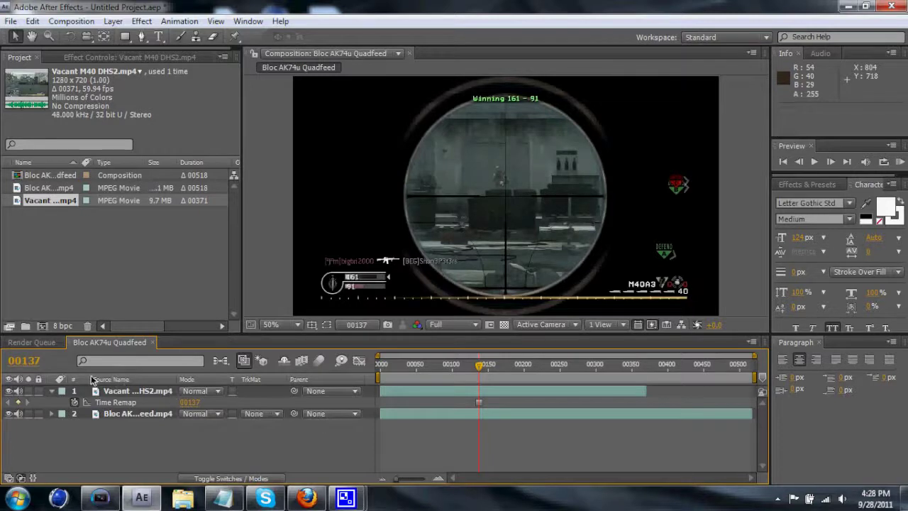
click(127, 390)
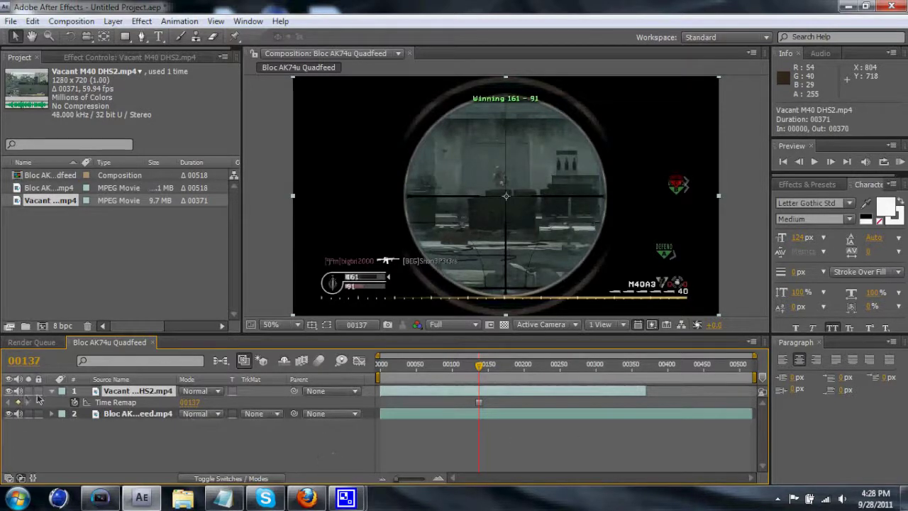
- Duplicate the frozen Vacant M40 scope layer and choose the Ellipse Tool for masking
click(53, 391)
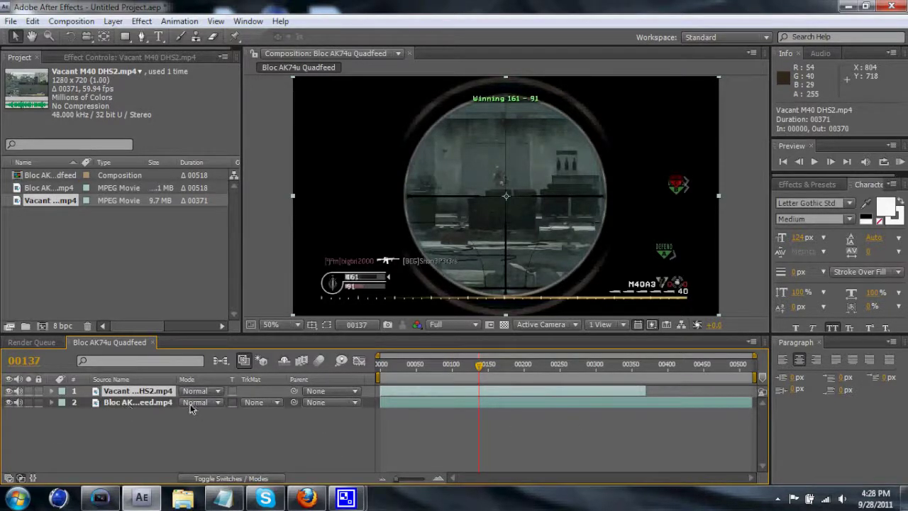
click(125, 36)
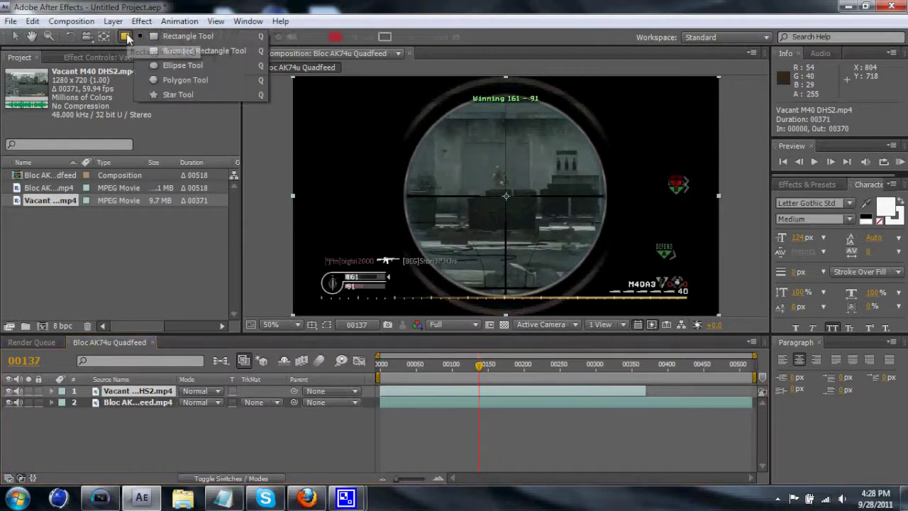
key(ctrl+d)
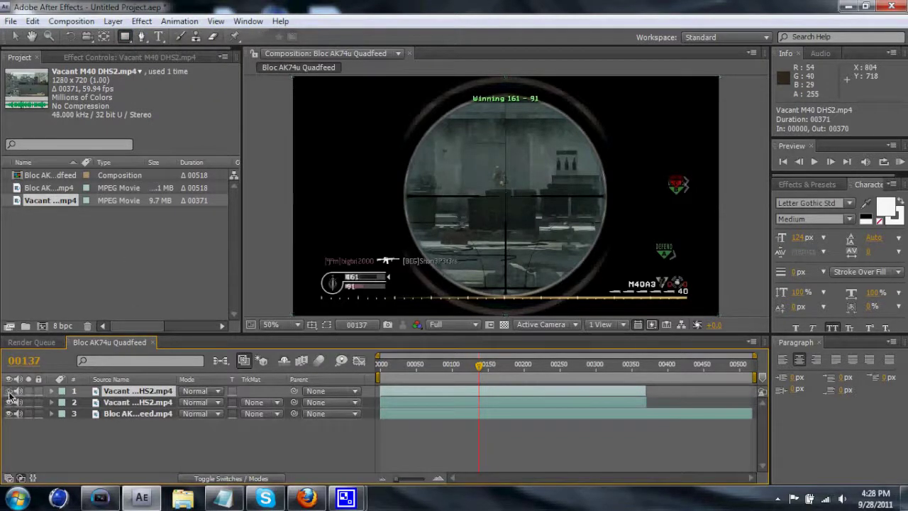
click(136, 402)
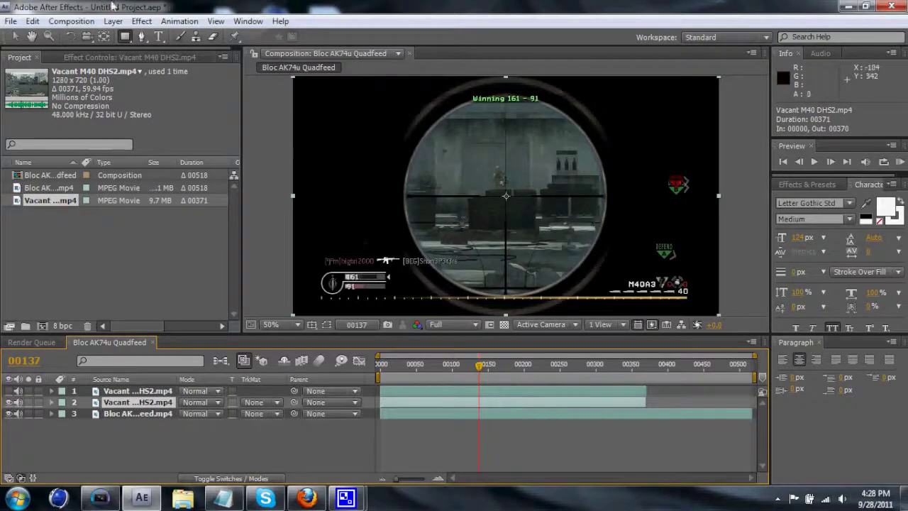
click(125, 37)
click(181, 66)
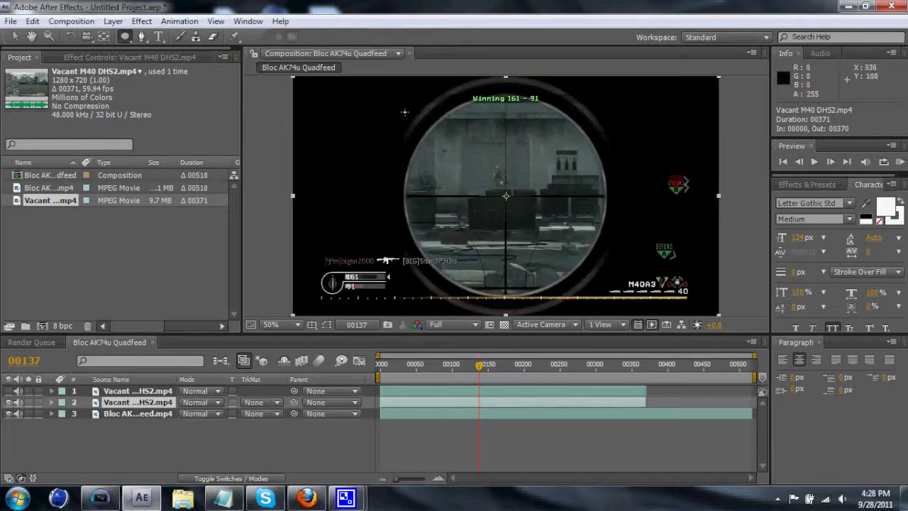
- Draw an elliptical Mask 1 around the scope lens on the second Vacant M40 layer
drag(404, 90, 593, 298)
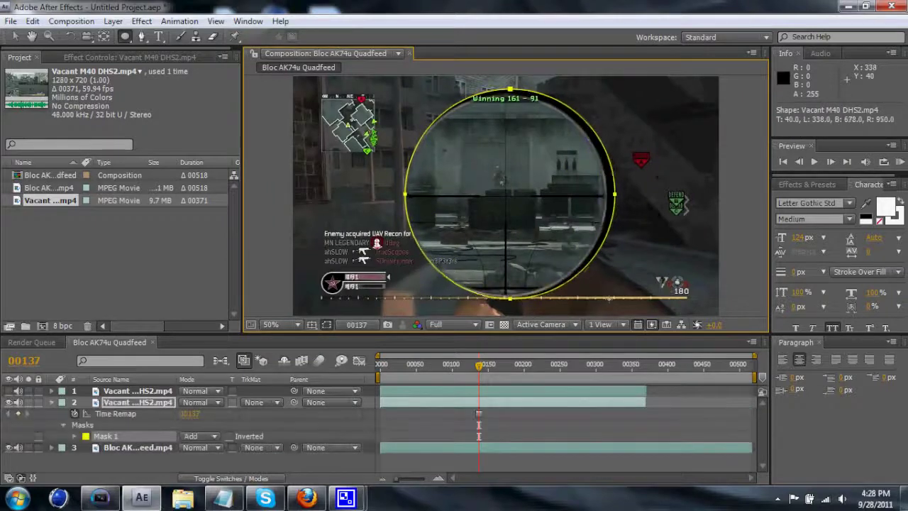
key(v)
scroll(439, 212, up, 2)
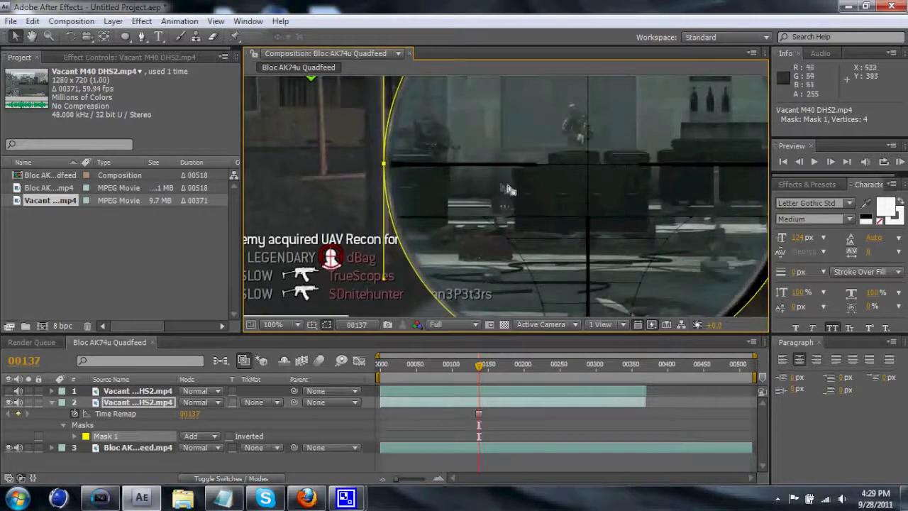
scroll(539, 213, down, 3)
scroll(614, 265, up, 3)
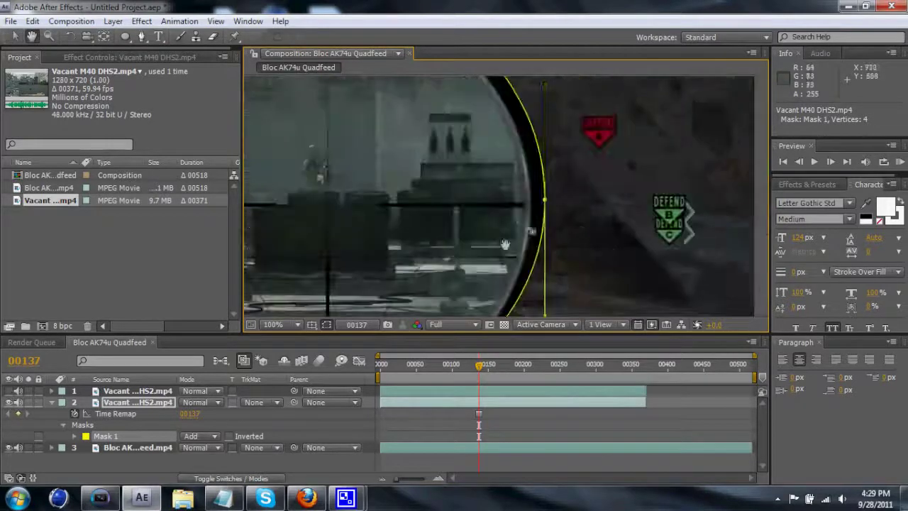
scroll(613, 234, up, 3)
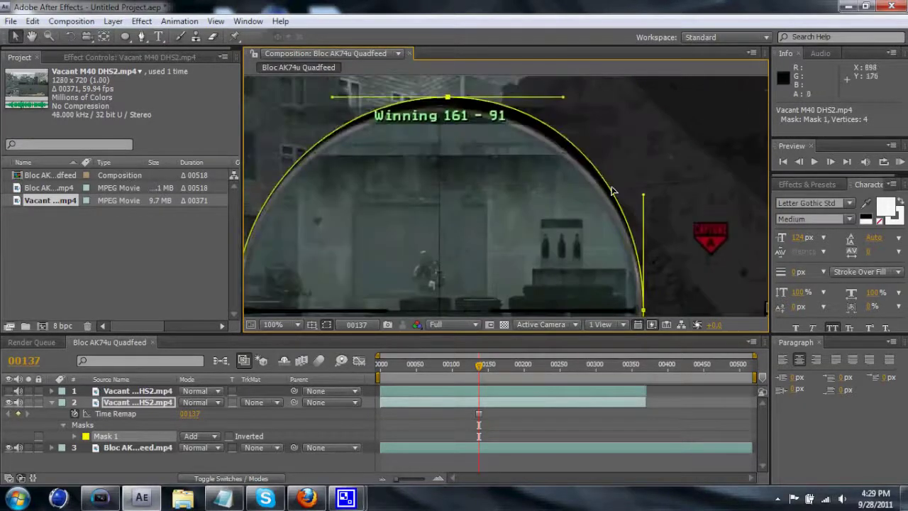
scroll(614, 192, down, 2)
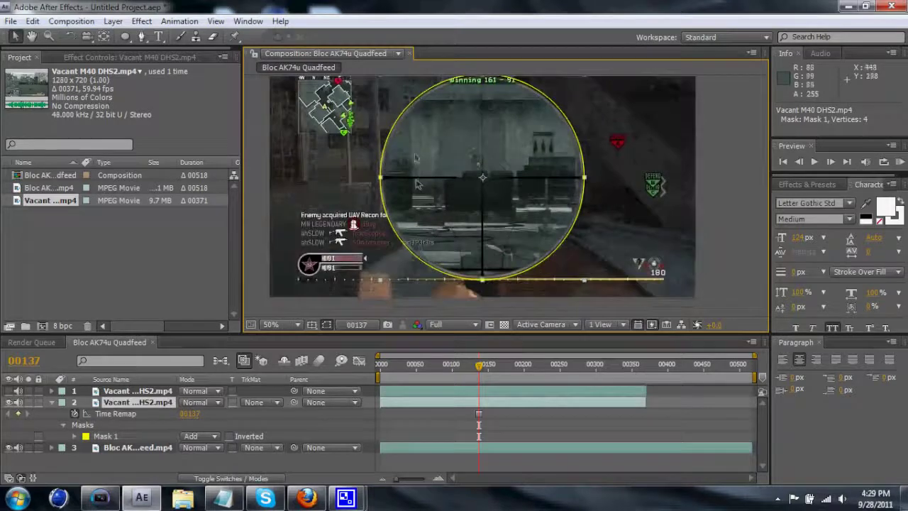
- Inspect the mask edges at 100% zoom, undo a stray reshape, and return to 50%
key(period)
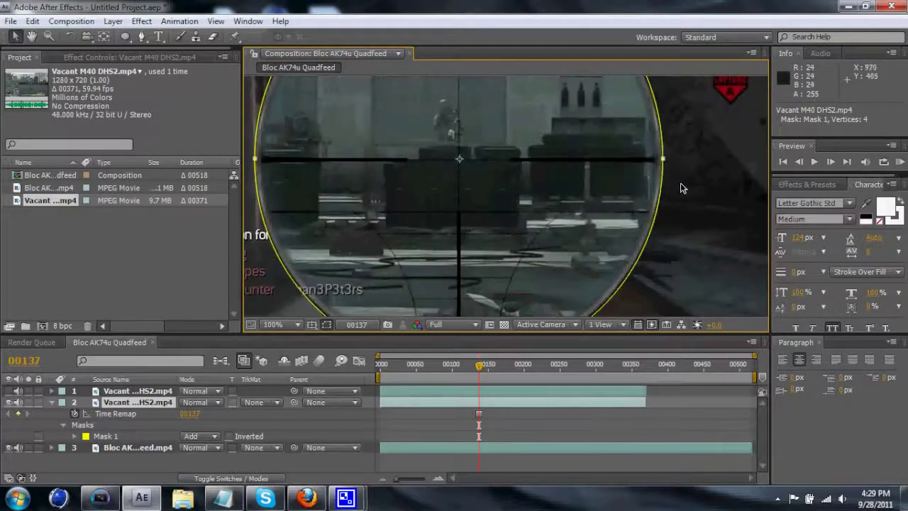
drag(662, 274, 660, 287)
key(ctrl+z)
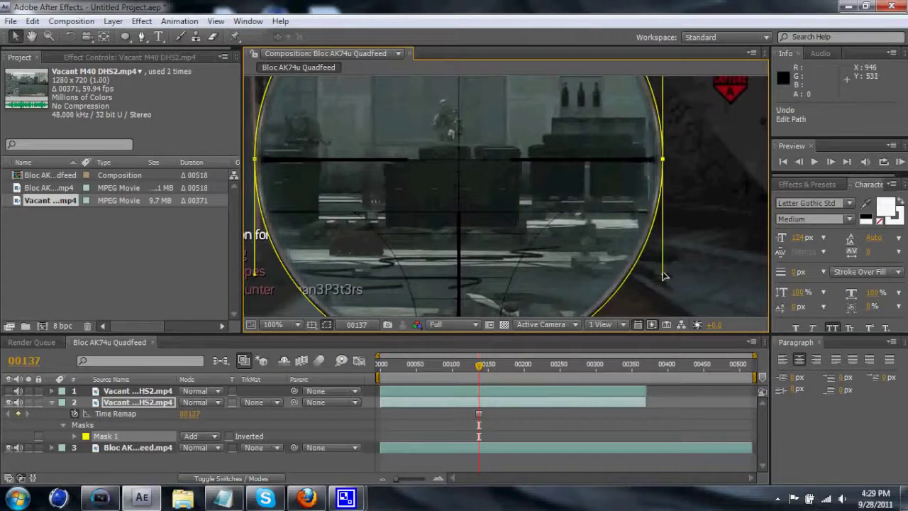
key(h)
drag(550, 224, 631, 219)
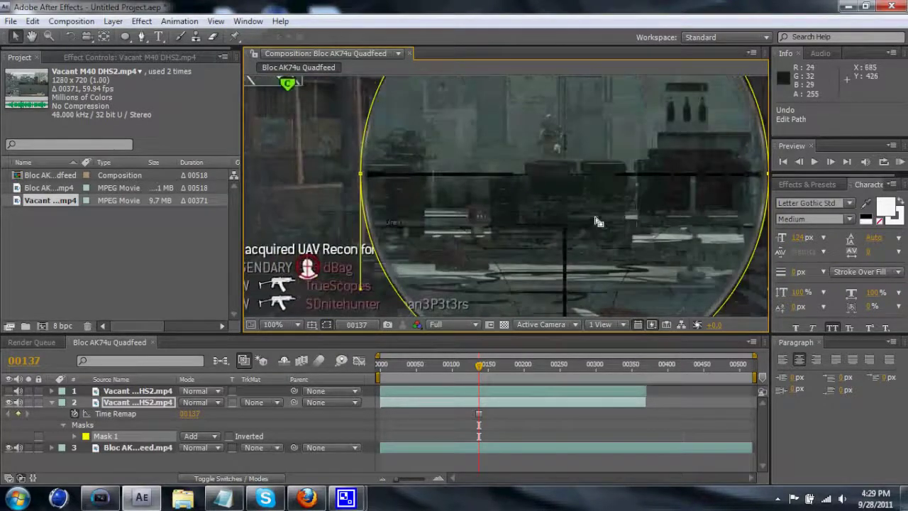
key(comma)
drag(568, 227, 550, 234)
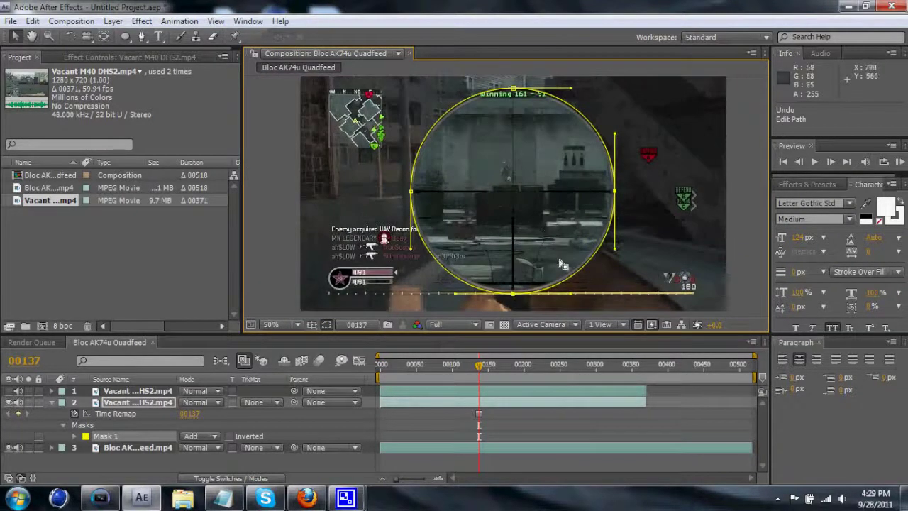
key(v)
click(146, 403)
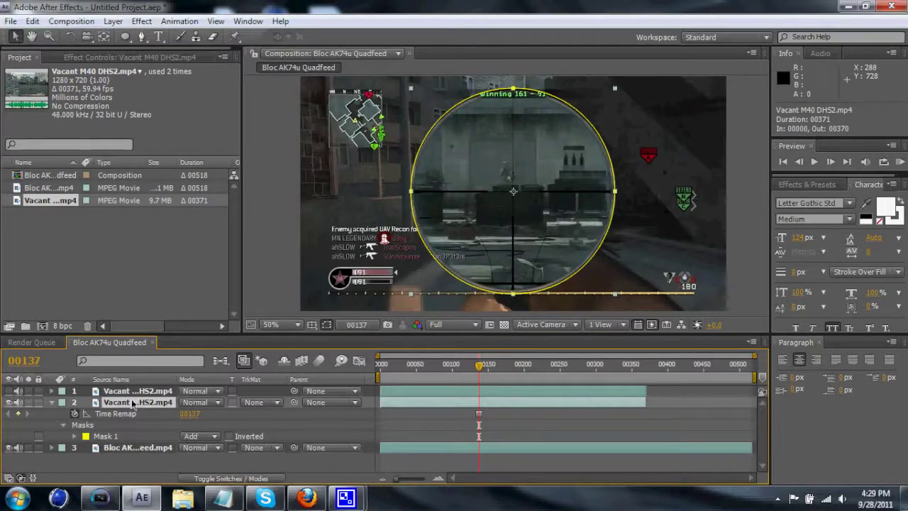
- Hide the duplicate scope layer and add a comp-sized 1280×720 black solid, Black Solid 1
click(9, 402)
click(113, 21)
mouse_move(121, 37)
click(347, 51)
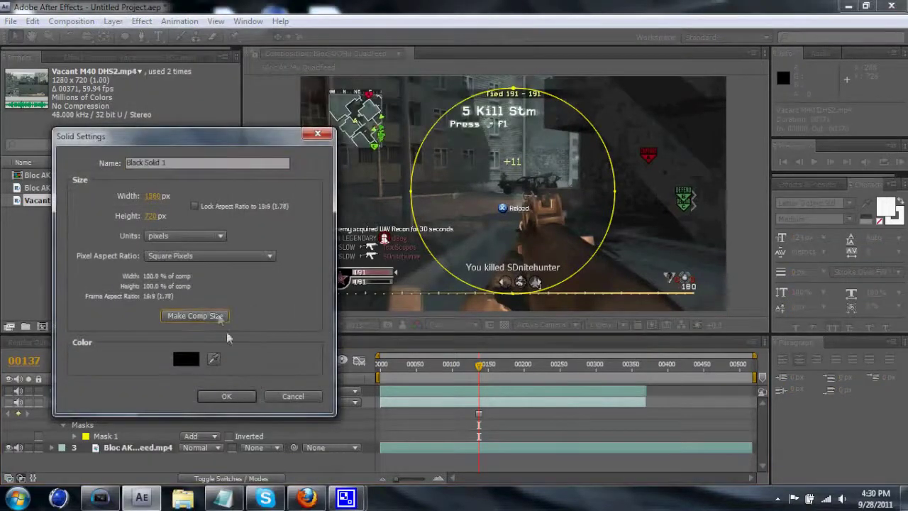
click(242, 399)
click(141, 20)
mouse_move(114, 22)
mouse_move(142, 21)
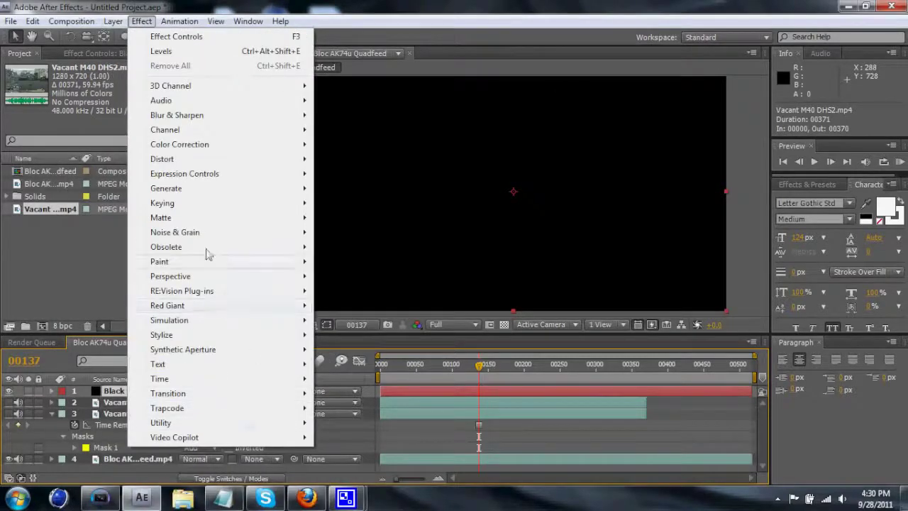
- Apply Generate > Grid to Black Solid 1 and move its grid anchor to 771, 432
mouse_move(213, 190)
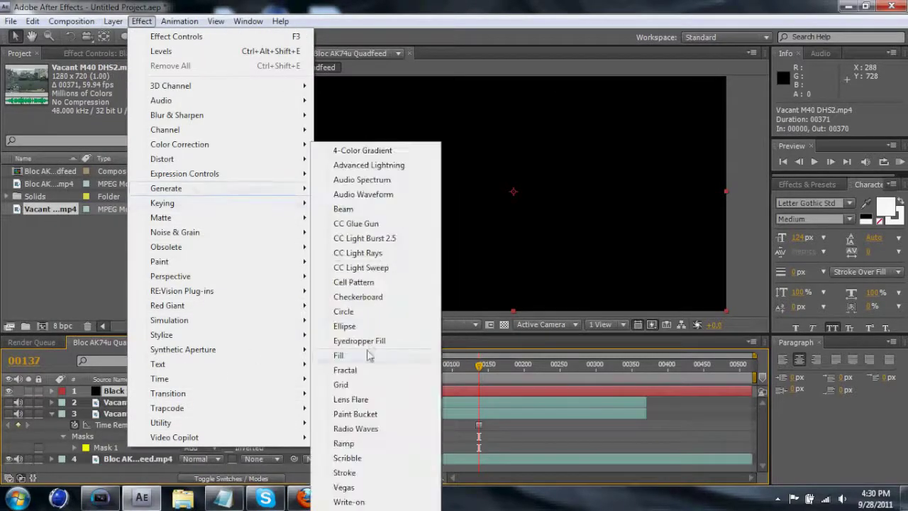
click(360, 383)
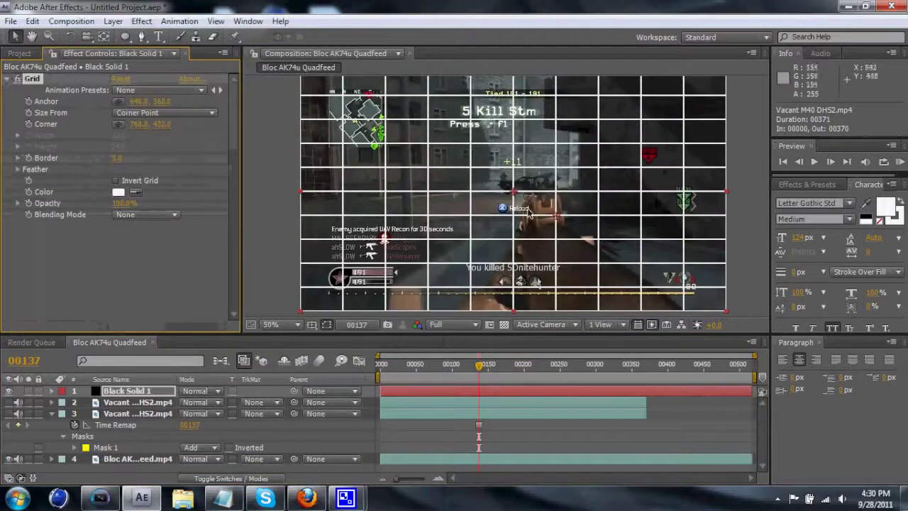
drag(133, 104, 120, 135)
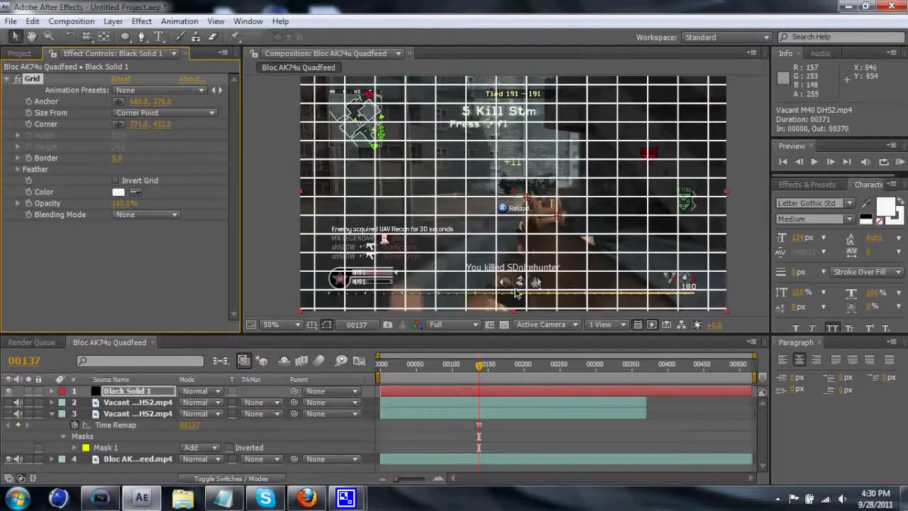
click(124, 391)
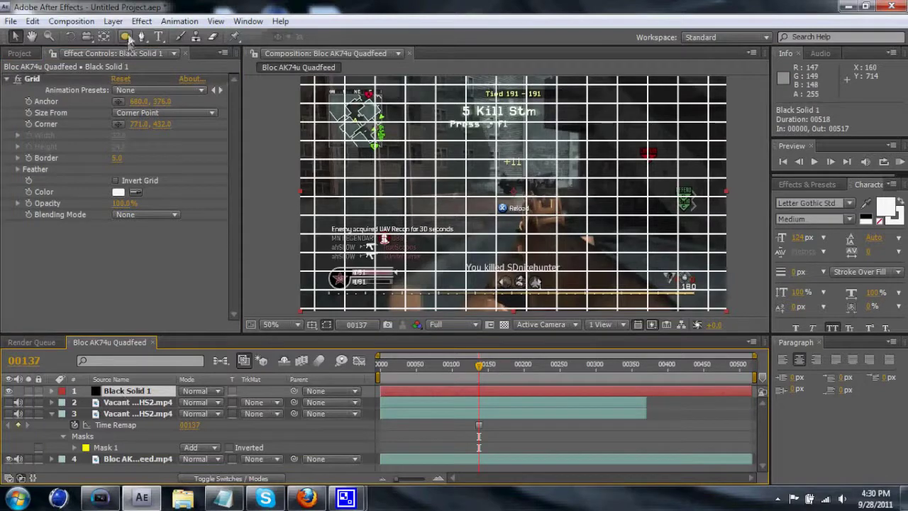
click(141, 20)
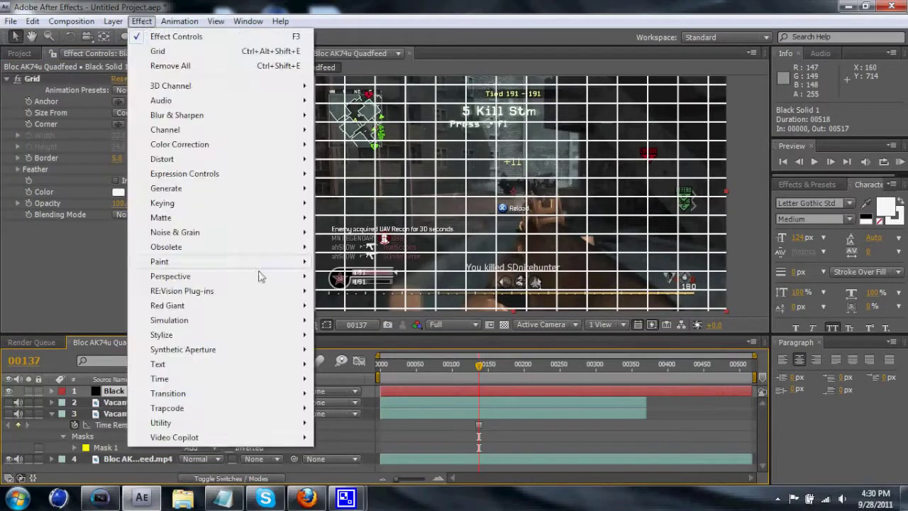
- Add a Stylize > Glow effect to Black Solid 1 so the grid lines glow
mouse_move(249, 336)
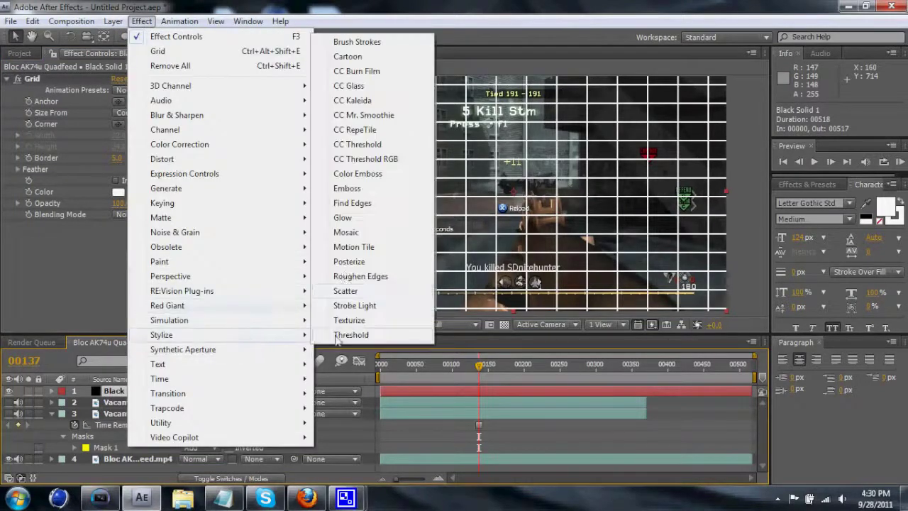
click(342, 217)
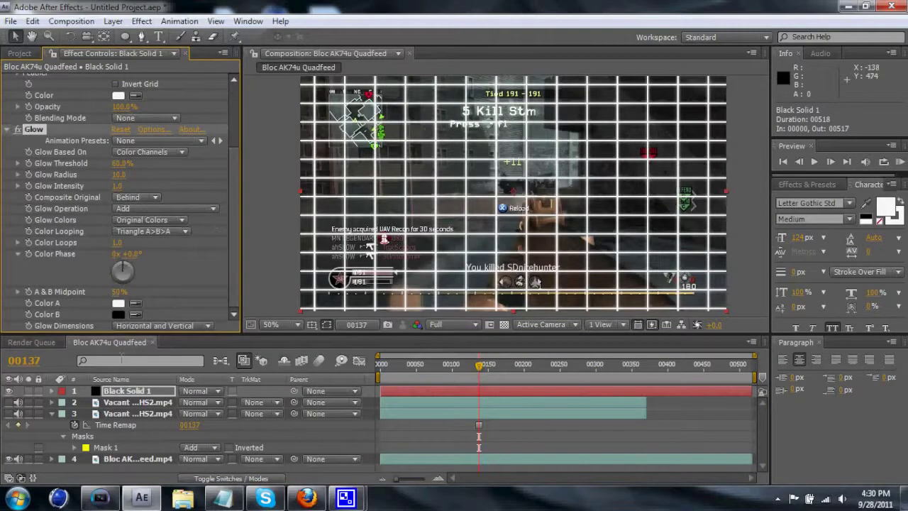
click(113, 20)
- Pre-compose Black Solid 1 into Black Solid 1 Comp 1, moving all attributes into it
mouse_move(141, 21)
mouse_move(113, 20)
click(146, 497)
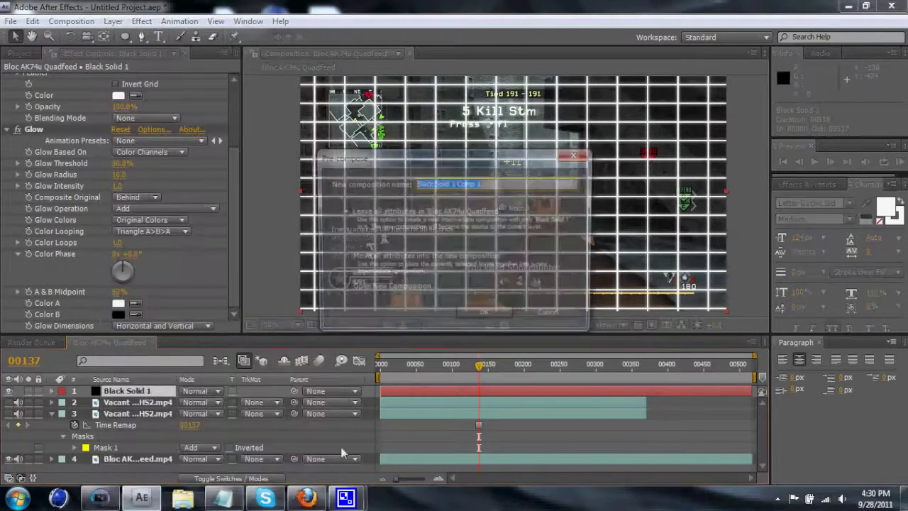
click(340, 257)
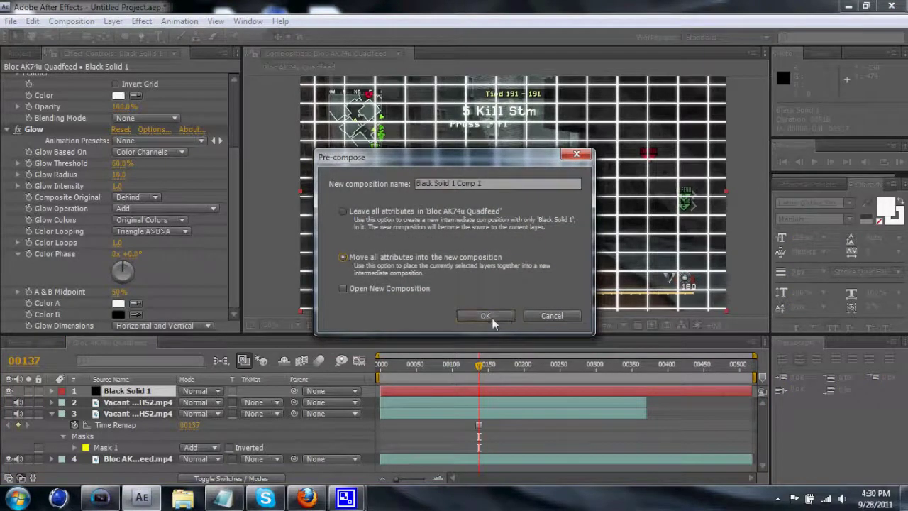
click(485, 315)
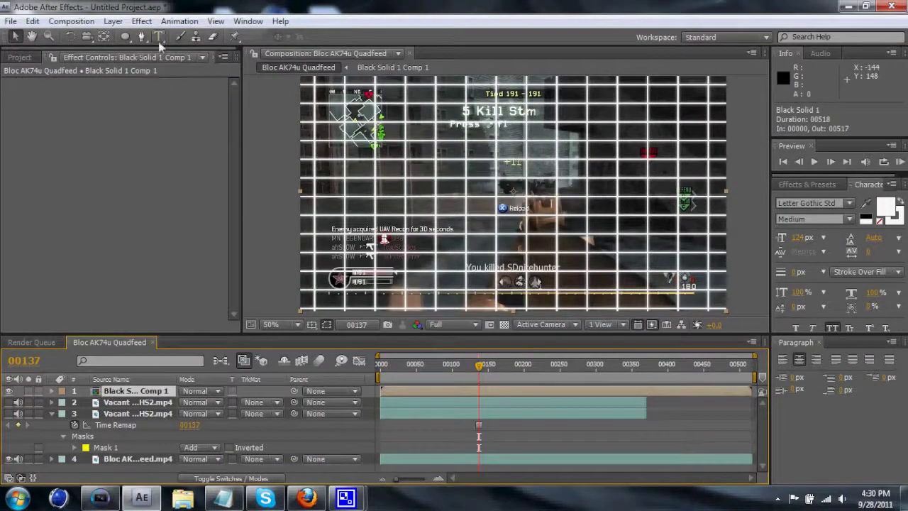
- Reveal the scope layer's circle Mask 1 and apply it to the Black Solid 1 Comp 1 layer
click(130, 36)
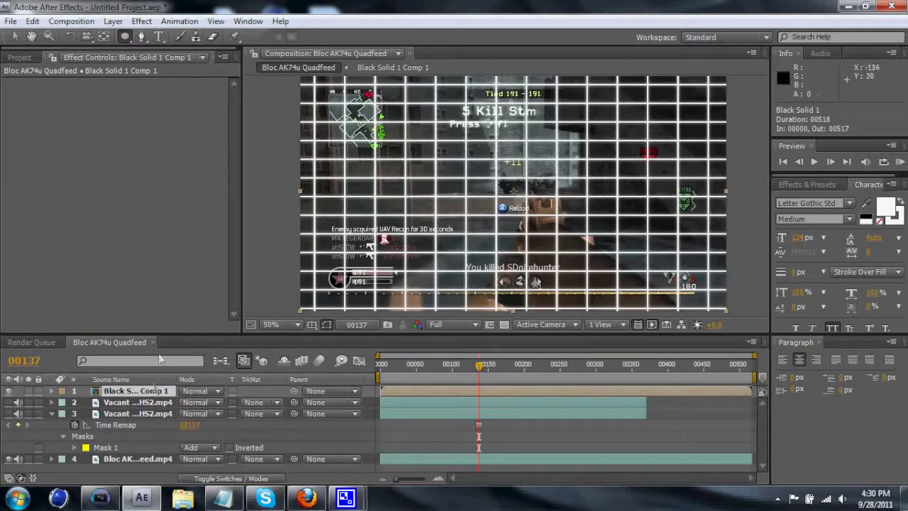
click(16, 36)
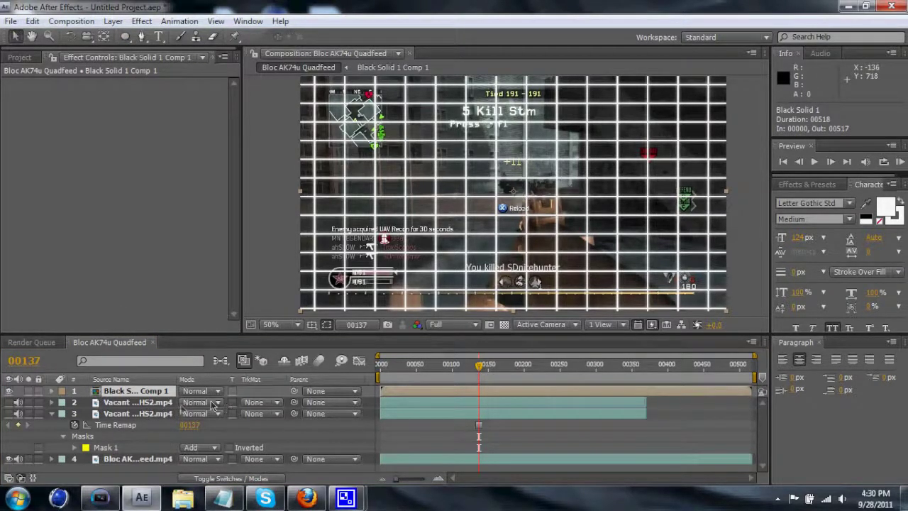
click(140, 413)
key(m)
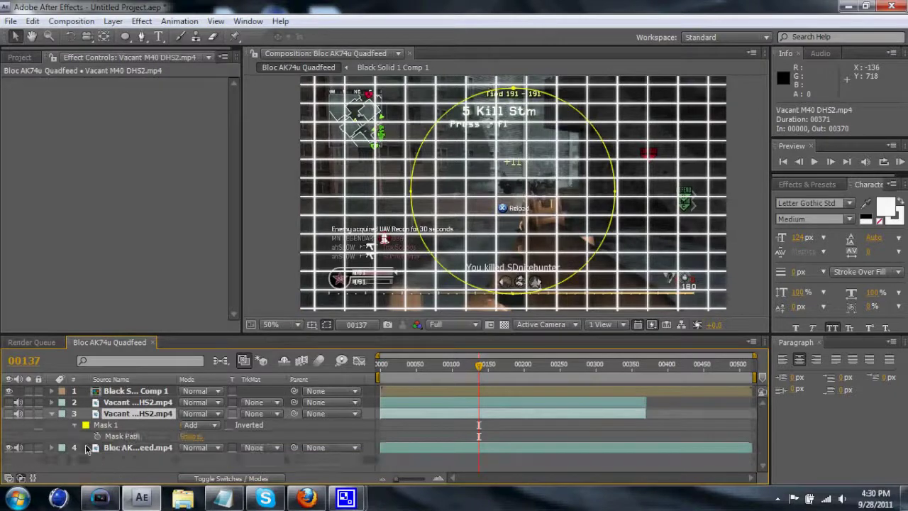
click(120, 394)
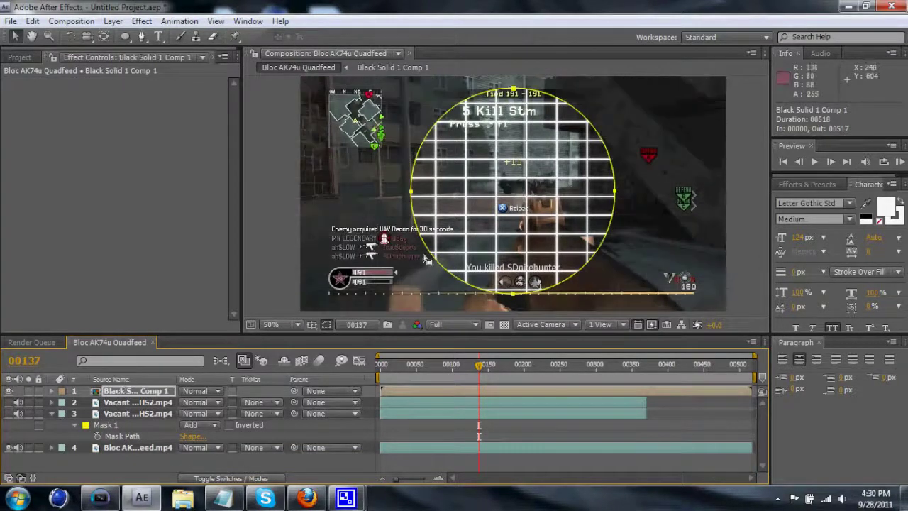
- Set the grid layer's Mask Feather to 4, then scrub it up to 20, 20 pixels
key(m)
key(m)
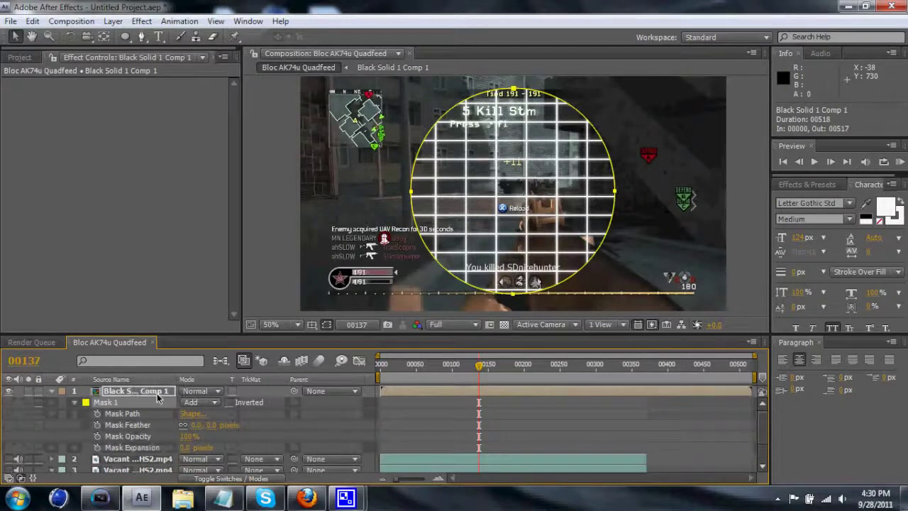
scroll(170, 410, down, 2)
scroll(173, 411, up, 2)
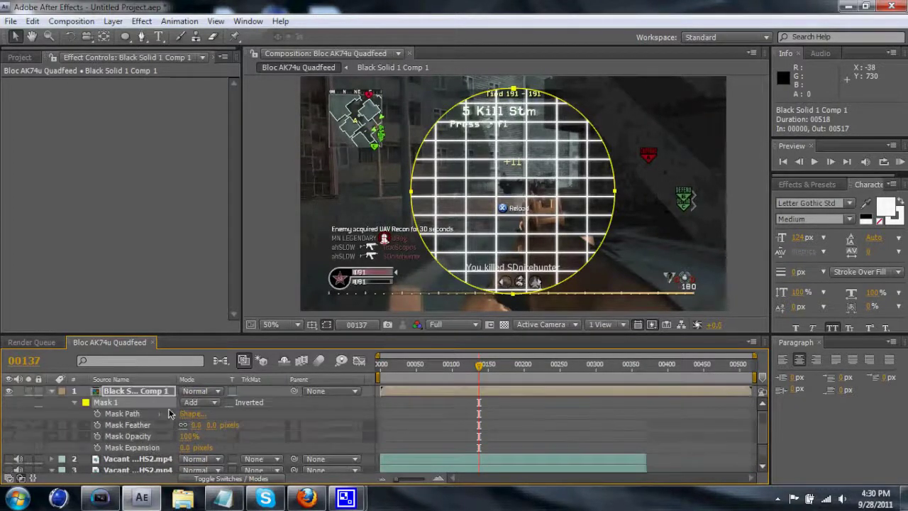
click(212, 424)
text(4)
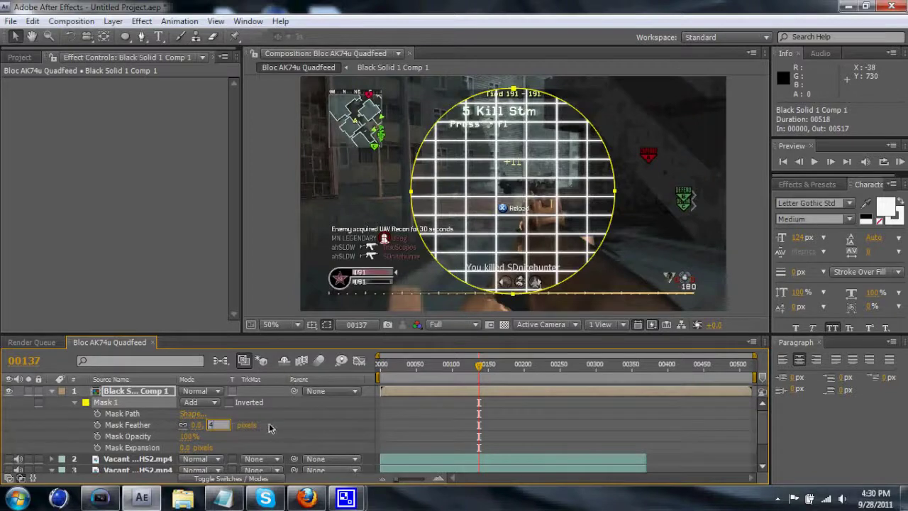
key(Return)
drag(212, 429, 226, 430)
click(296, 422)
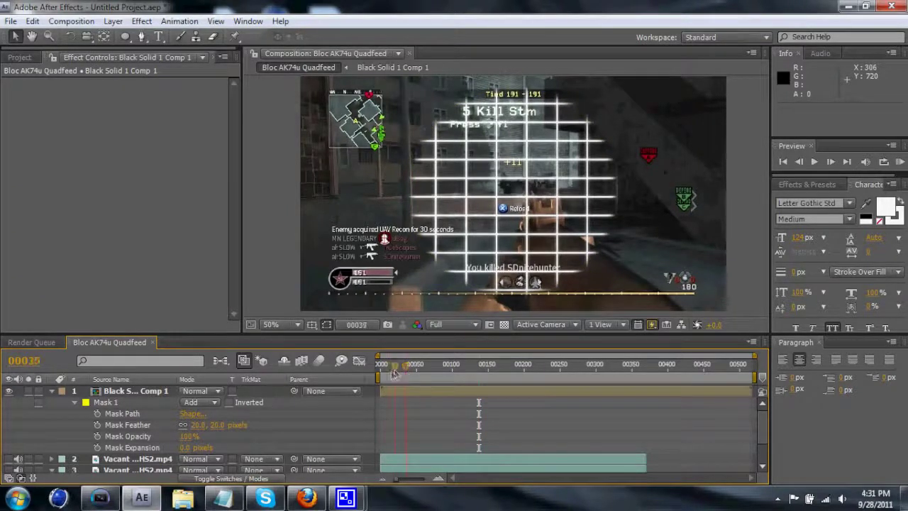
- End the work area around frame 66 and trim the composition to the work area
click(373, 378)
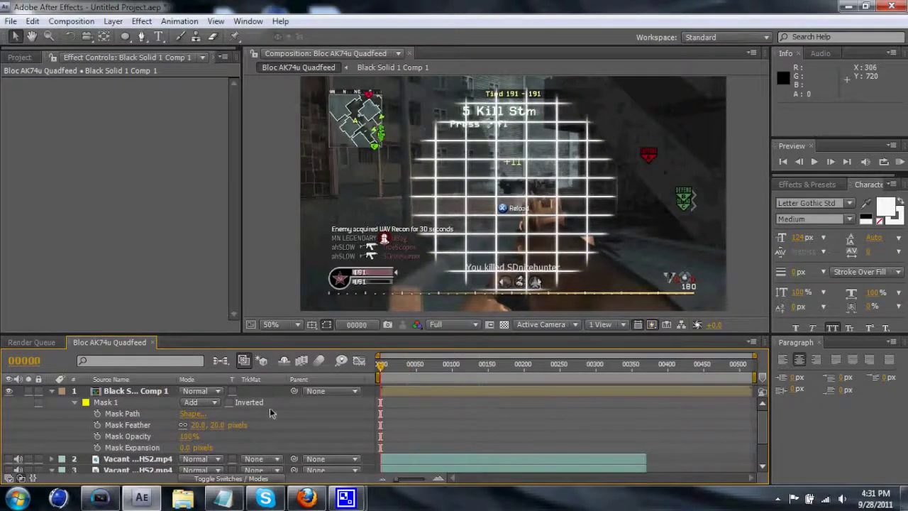
click(402, 377)
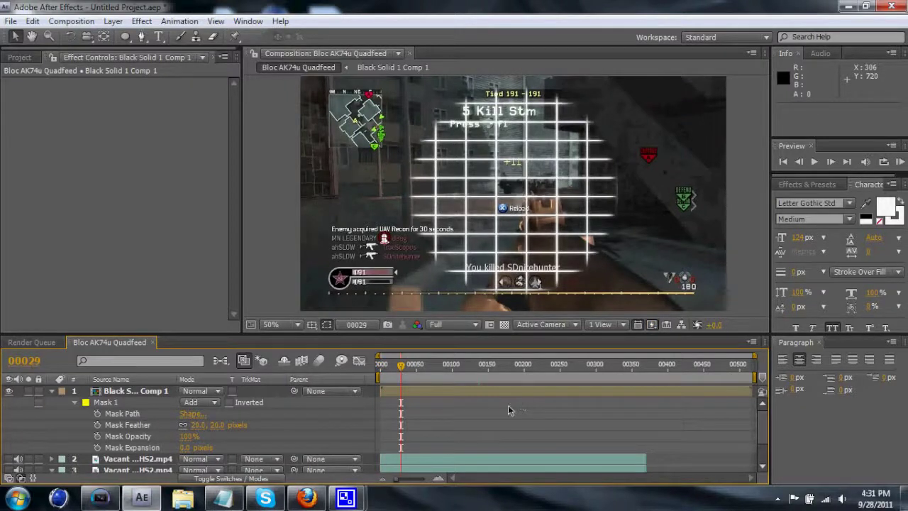
drag(427, 368, 398, 376)
right_click(411, 376)
click(487, 416)
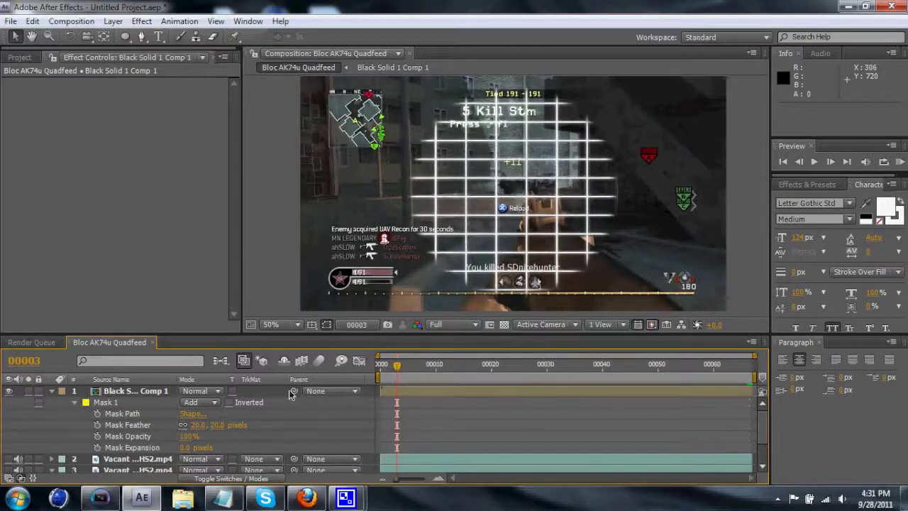
- Open Composition Settings for Bloc AK74u Quadfeed and set Duration to 00067 frames
mouse_move(403, 370)
mouse_down()
mouse_move(445, 371)
mouse_move(419, 370)
mouse_up()
click(70, 21)
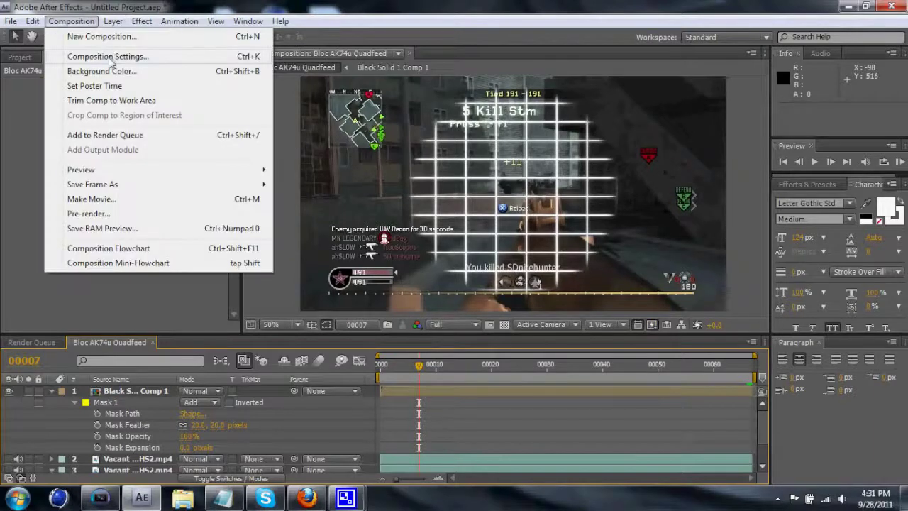
click(106, 55)
click(339, 320)
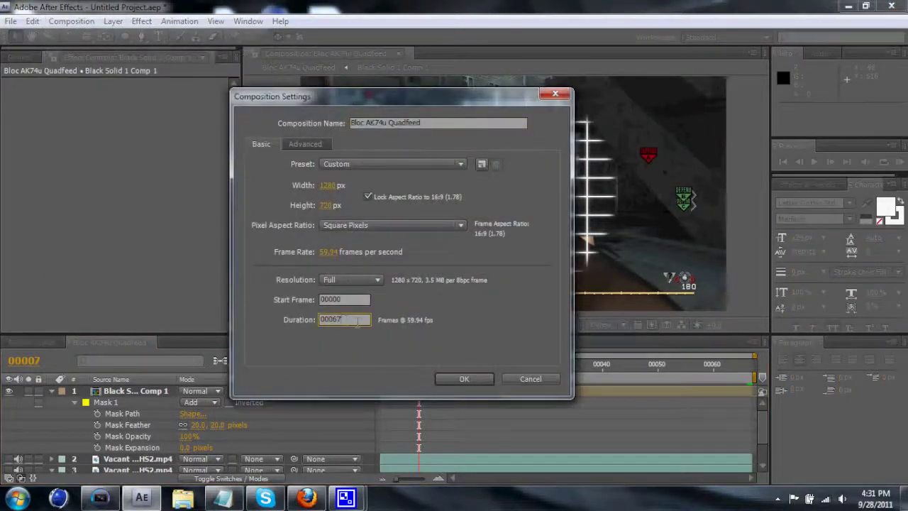